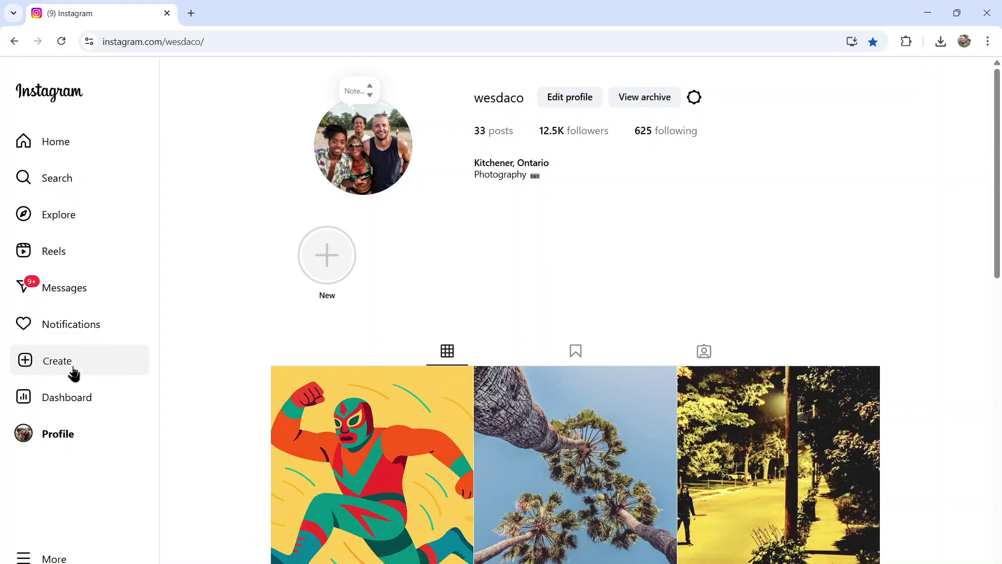
Step: Start a new Instagram post from the Create button in the sidebar
{"action": "left_click", "coordinate": [74, 373]}
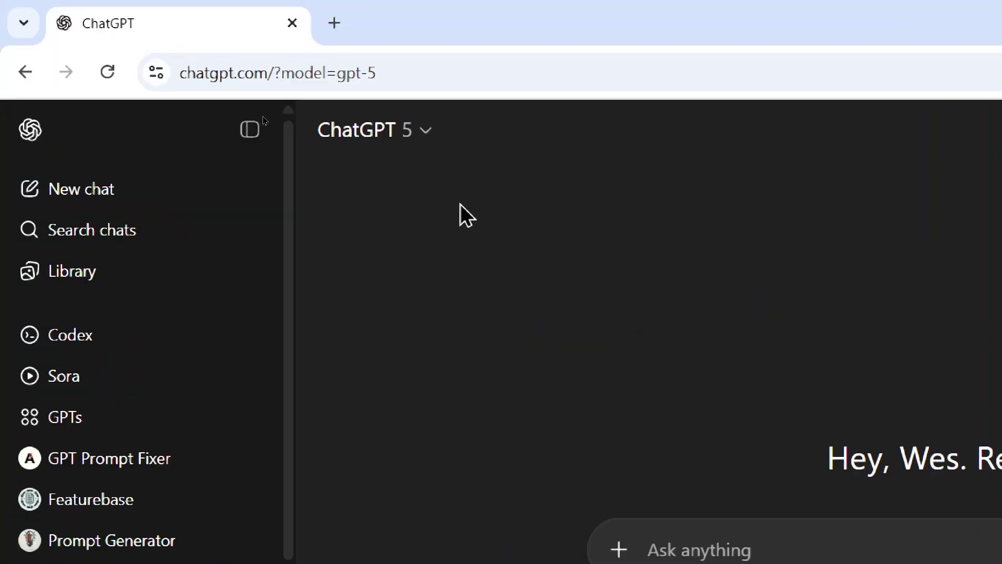
Step: Switch the chat to the GPT-5 Thinking model and enable web search
{"action": "left_click", "coordinate": [421, 135]}
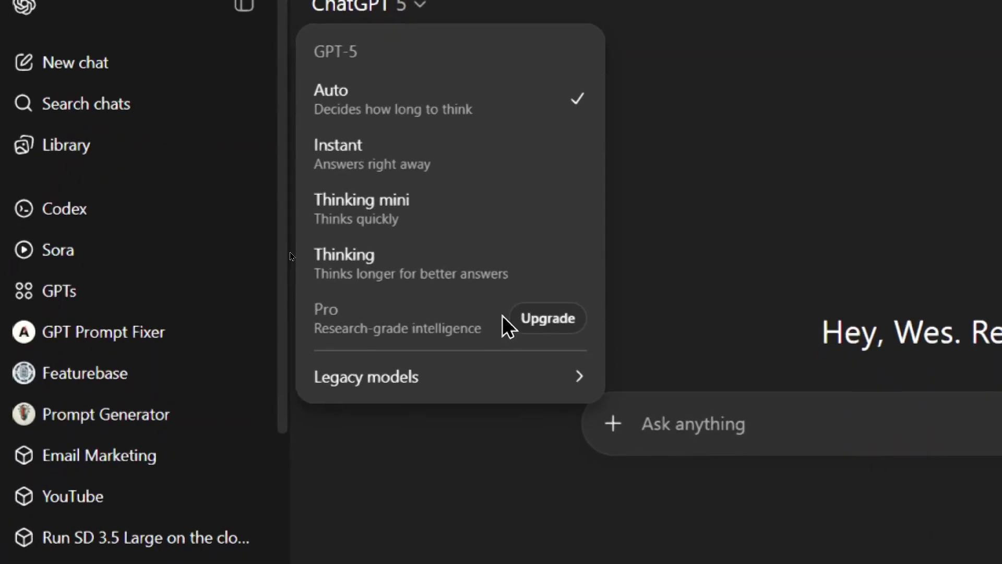
{"action": "left_click", "coordinate": [553, 272]}
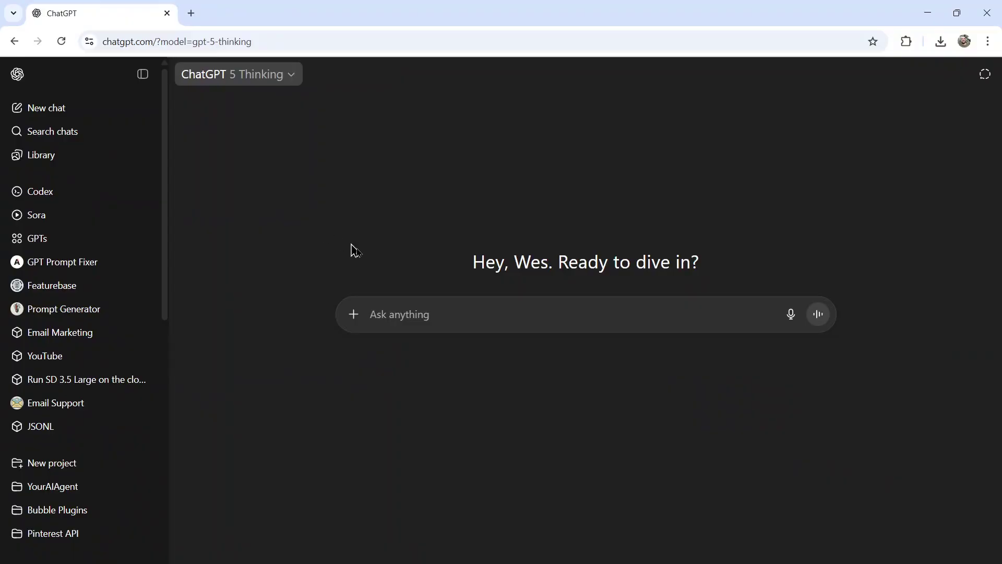
{"action": "left_click", "coordinate": [355, 316]}
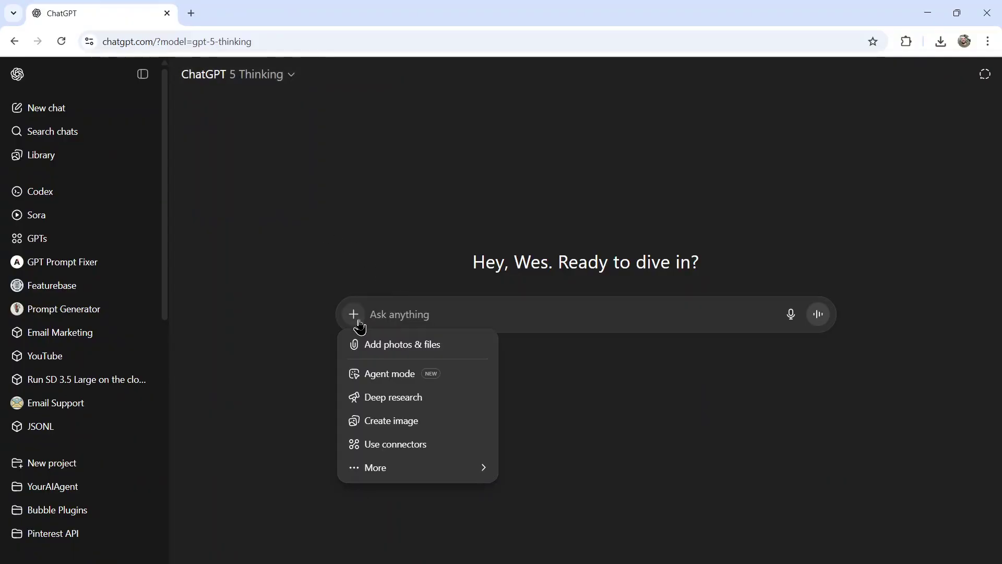
{"action": "mouse_move", "coordinate": [378, 467]}
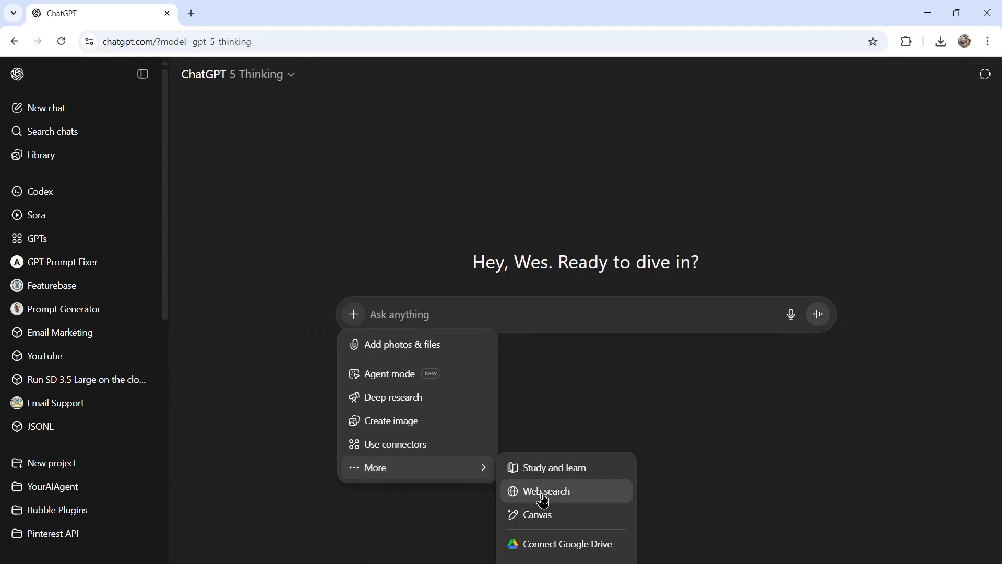
{"action": "left_click", "coordinate": [559, 494]}
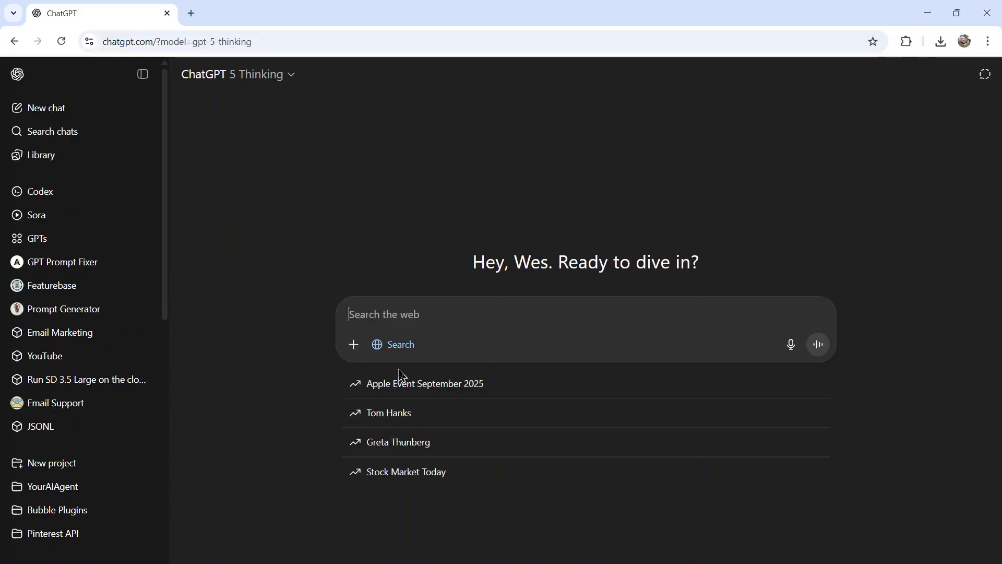
Step: Paste and send the prompt asking for September 2025 viral Instagram caption strategies
{"action": "type", "text": "Give me the latest strategies as of September 2025 for writing top-trending, viral Instagram captions that maximize reach and impressions. Include the key dos and don’ts, examples of effective caption styles, and insights on trends (tone, length, hashtags, emojis, call-to-actions, etc.). Focus on what’s currently working in 2025, not outdated advice."}
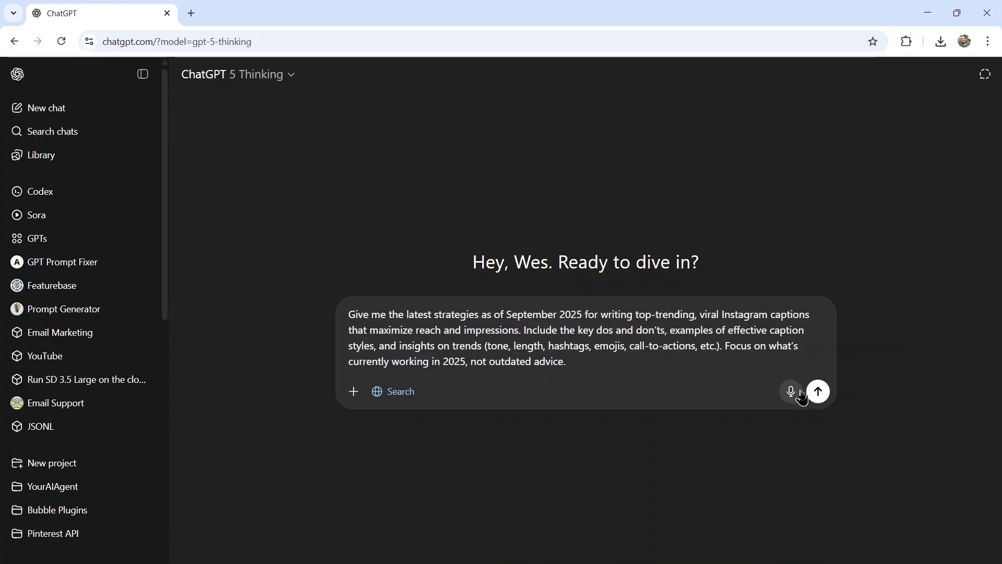
{"action": "left_click", "coordinate": [817, 391]}
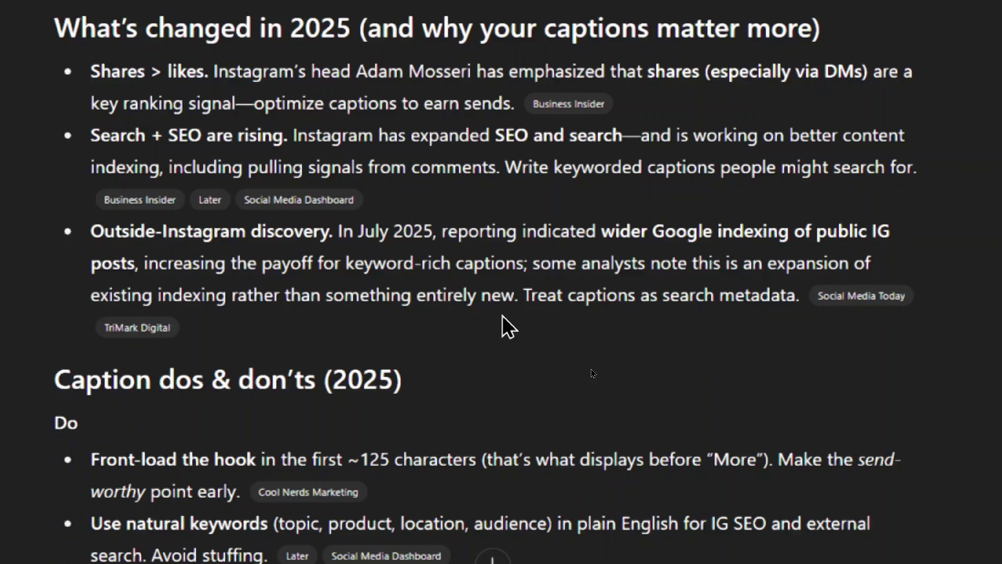
{"action": "scroll", "coordinate": [502, 315], "scroll_direction": "down", "scroll_amount": 3}
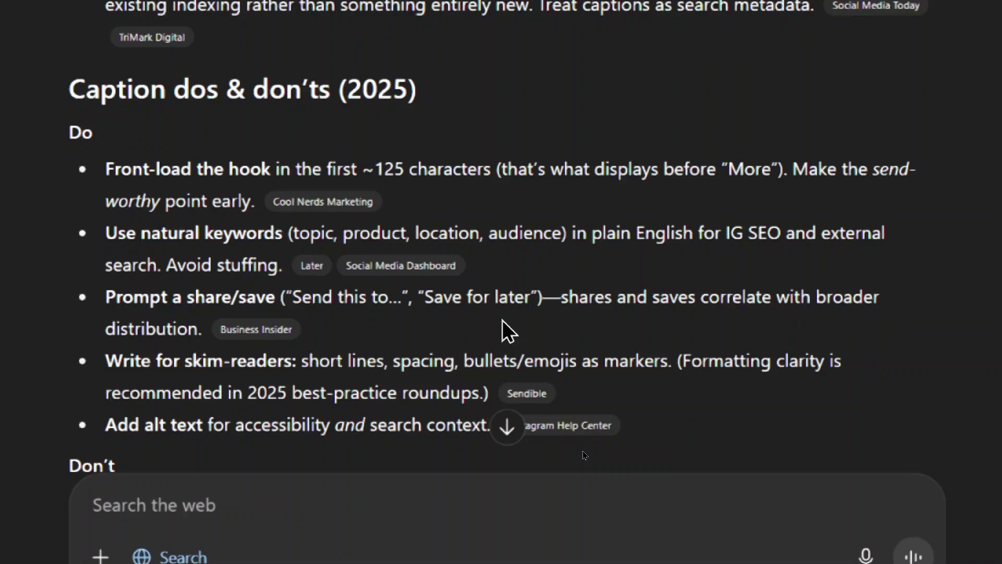
{"action": "scroll", "coordinate": [502, 320], "scroll_direction": "down", "scroll_amount": 2}
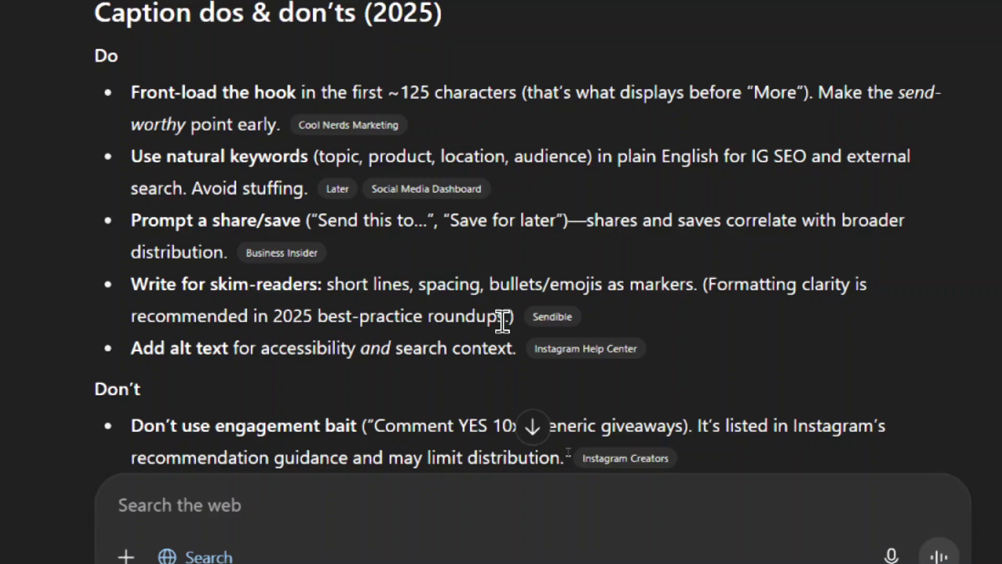
{"action": "scroll", "coordinate": [502, 322], "scroll_direction": "down", "scroll_amount": 4}
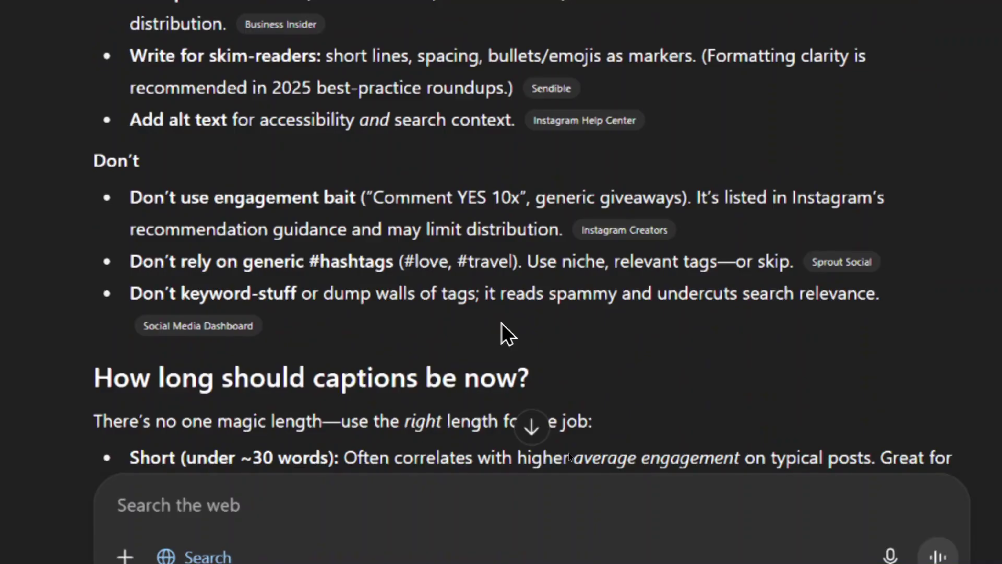
{"action": "scroll", "coordinate": [502, 323], "scroll_direction": "down", "scroll_amount": 4}
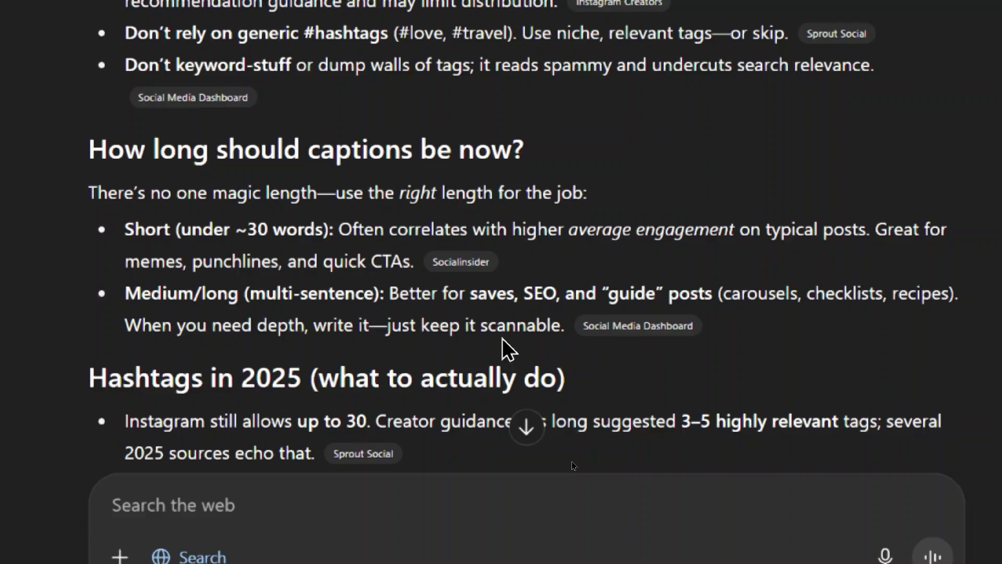
{"action": "scroll", "coordinate": [502, 338], "scroll_direction": "down", "scroll_amount": 4}
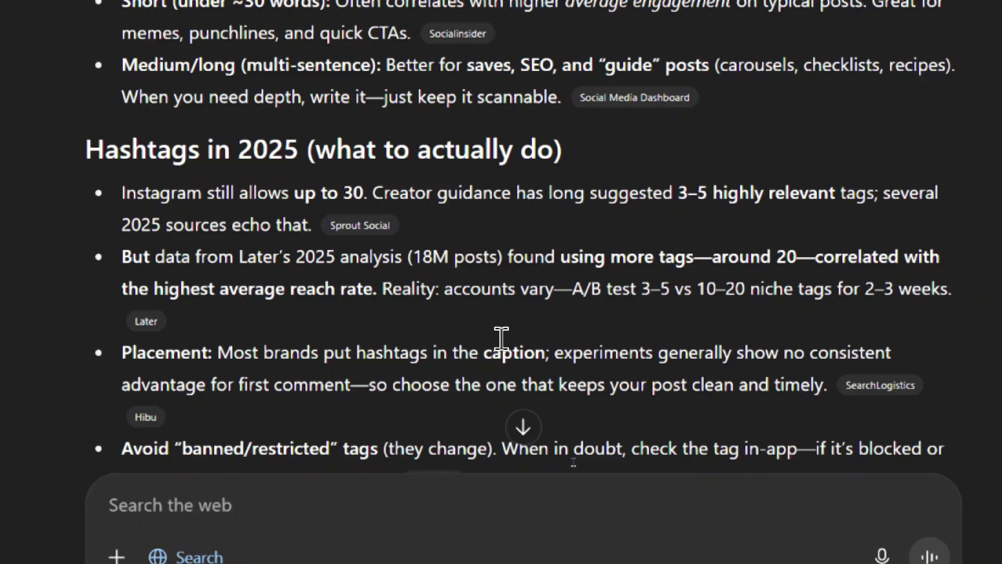
{"action": "scroll", "coordinate": [501, 338], "scroll_direction": "down", "scroll_amount": 1}
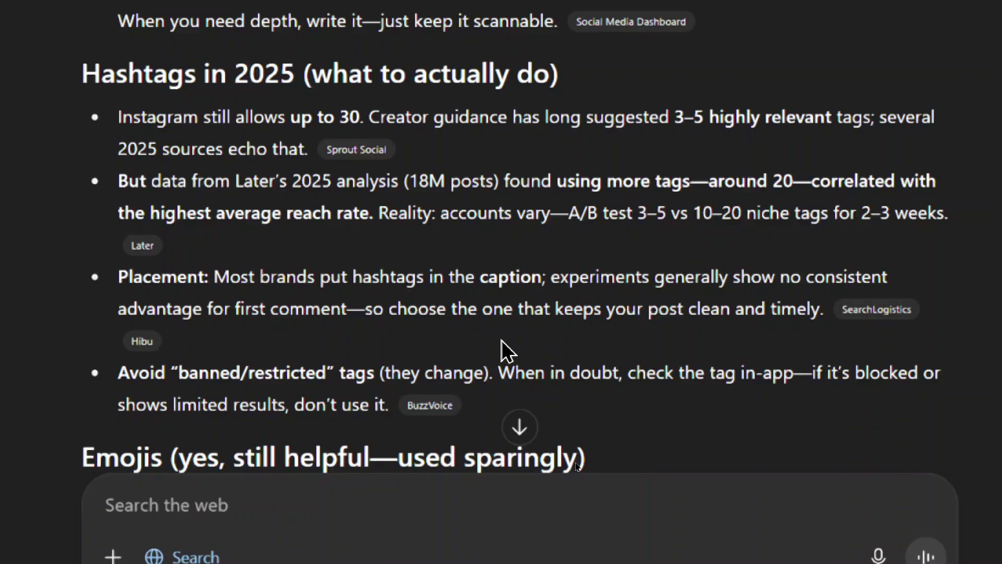
{"action": "scroll", "coordinate": [502, 340], "scroll_direction": "down", "scroll_amount": 2}
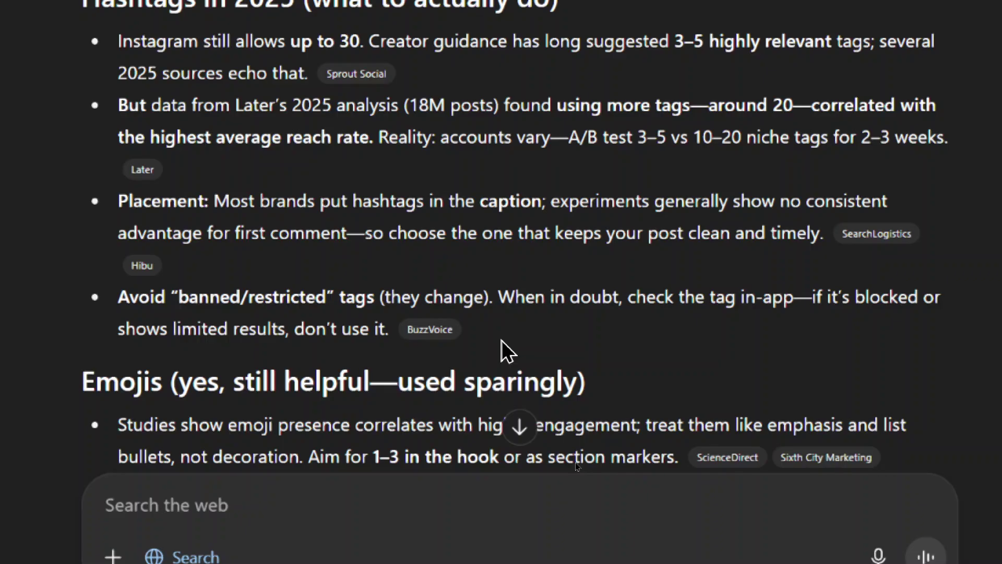
{"action": "scroll", "coordinate": [502, 340], "scroll_direction": "down", "scroll_amount": 2}
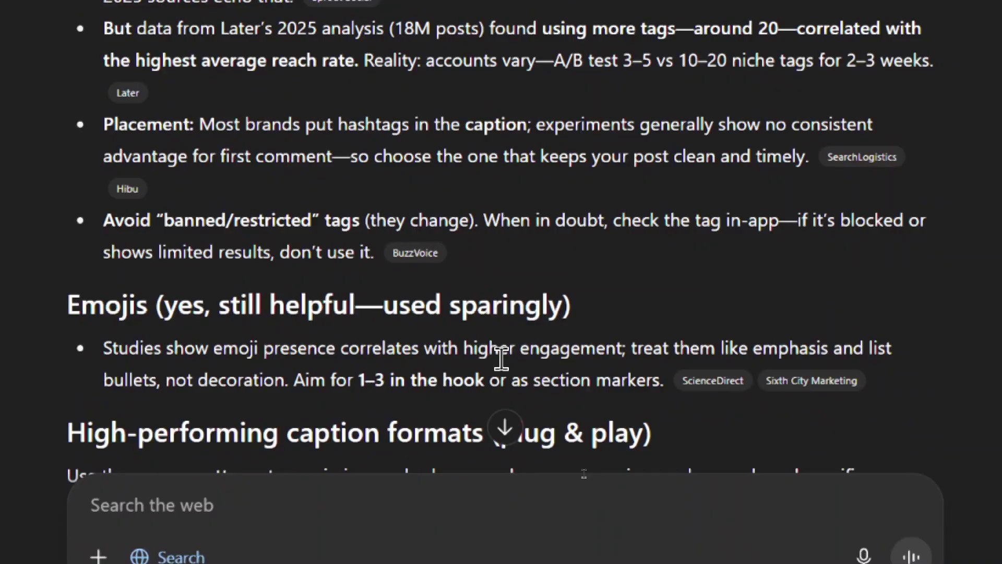
{"action": "scroll", "coordinate": [501, 359], "scroll_direction": "down", "scroll_amount": 6}
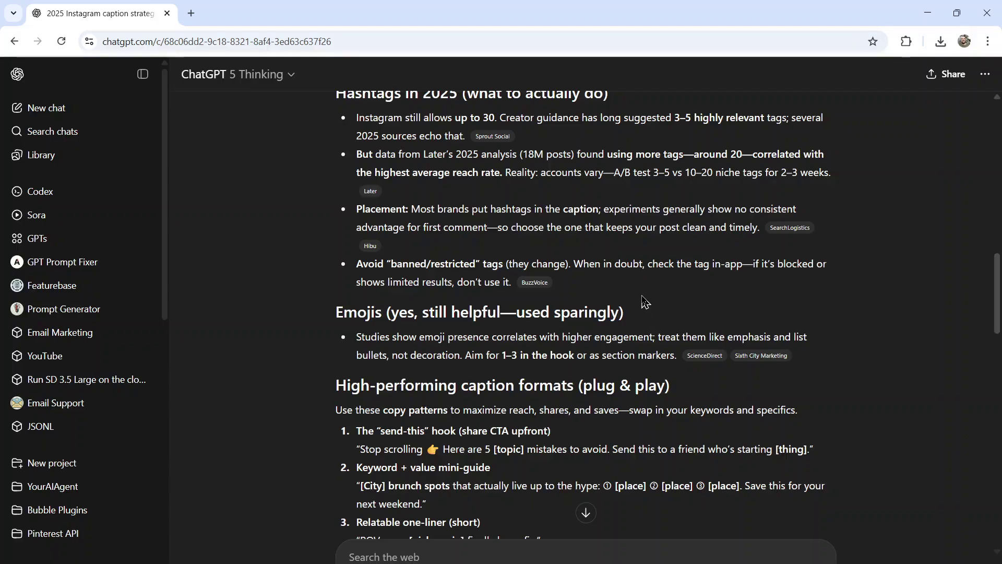
{"action": "scroll", "coordinate": [495, 105], "scroll_direction": "down", "scroll_amount": 10}
{"action": "scroll", "coordinate": [645, 297], "scroll_direction": "down", "scroll_amount": 8}
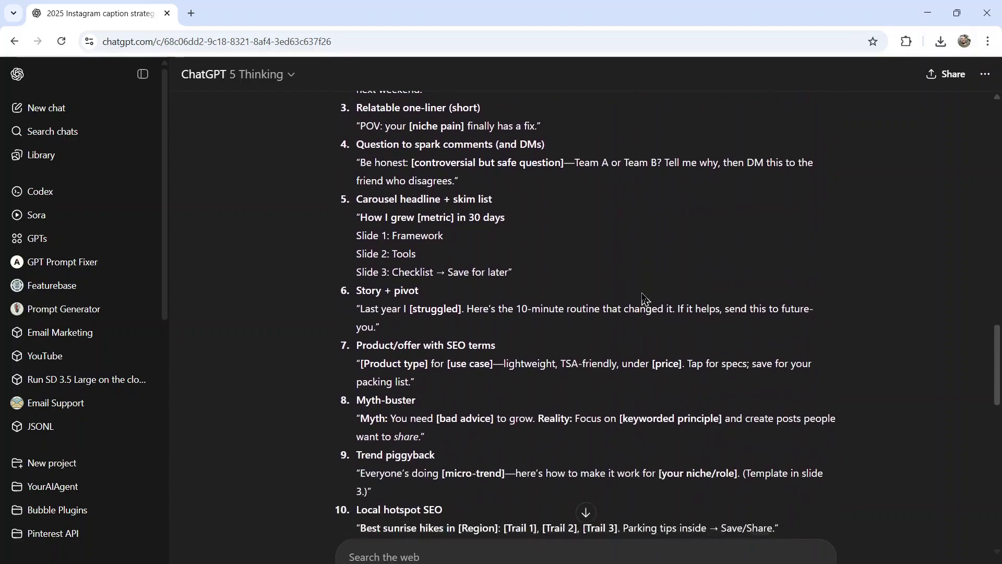
{"action": "scroll", "coordinate": [642, 292], "scroll_direction": "down", "scroll_amount": 8}
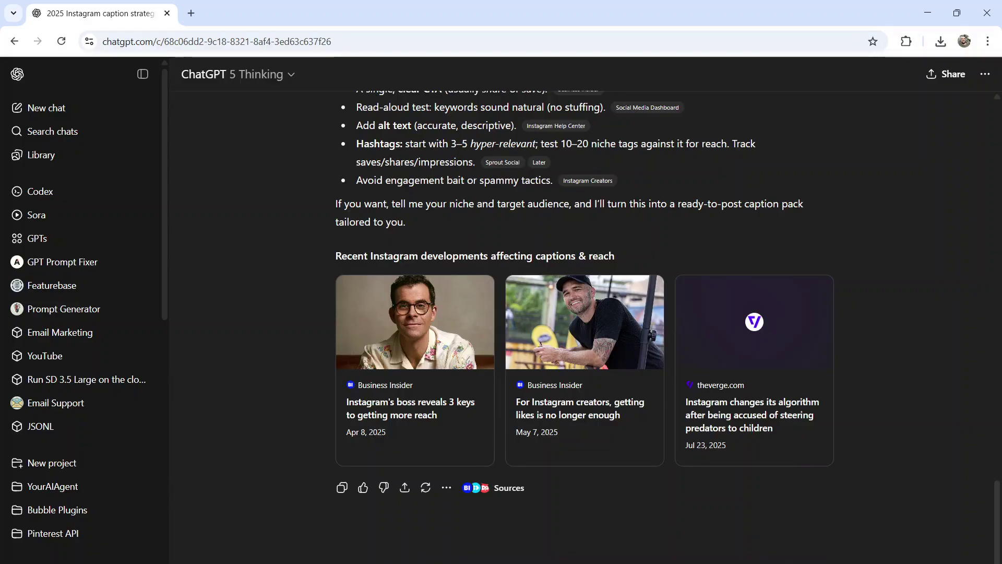
Step: Attach the Eiffel Tower stadium photo and request an Instagram caption based on the earlier advice
{"action": "left_click", "coordinate": [348, 559]}
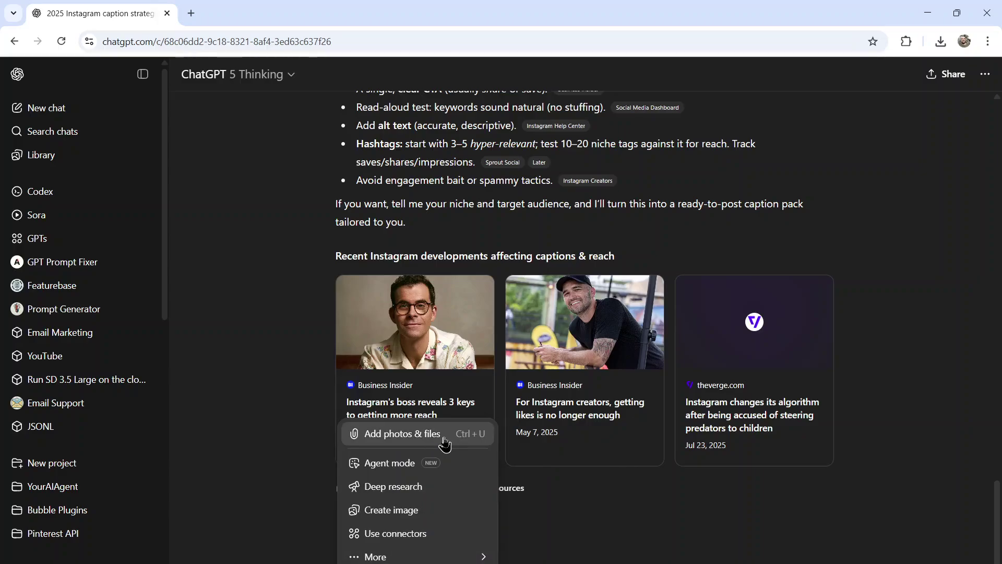
{"action": "left_click", "coordinate": [402, 434]}
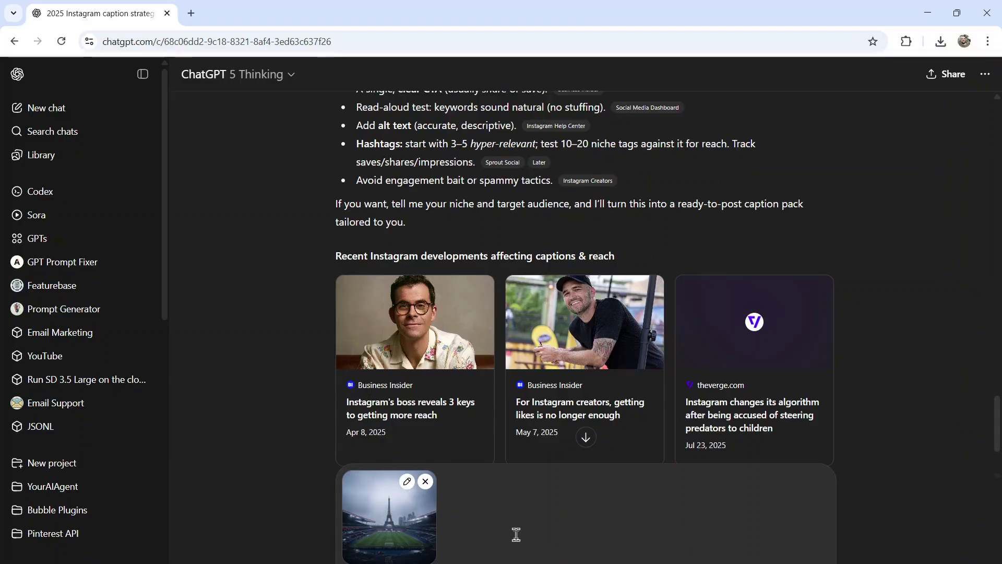
{"action": "type", "text": "Using all of the information given in your previous message, write an Instagram caption for the uploaded image"}
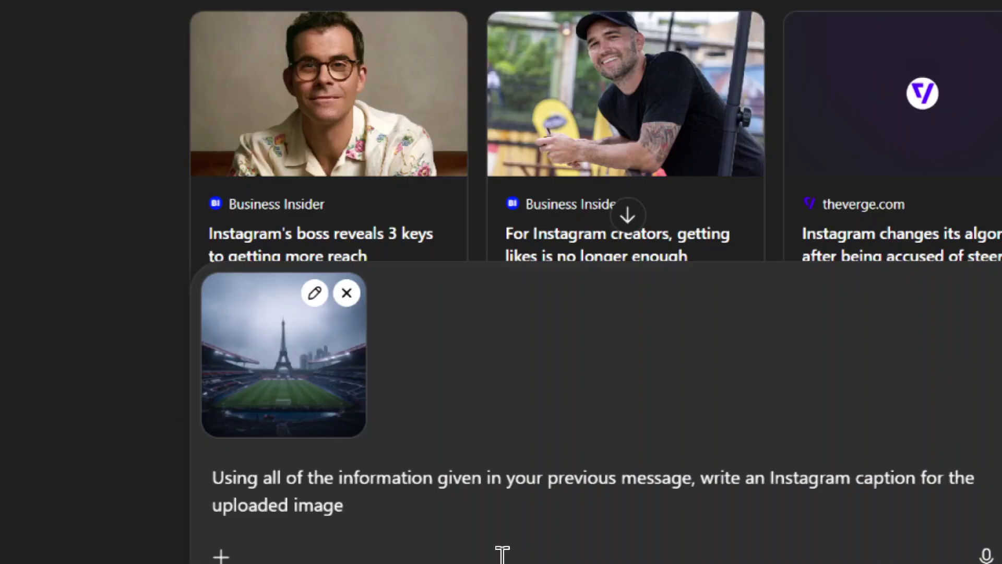
{"action": "key", "text": "Return"}
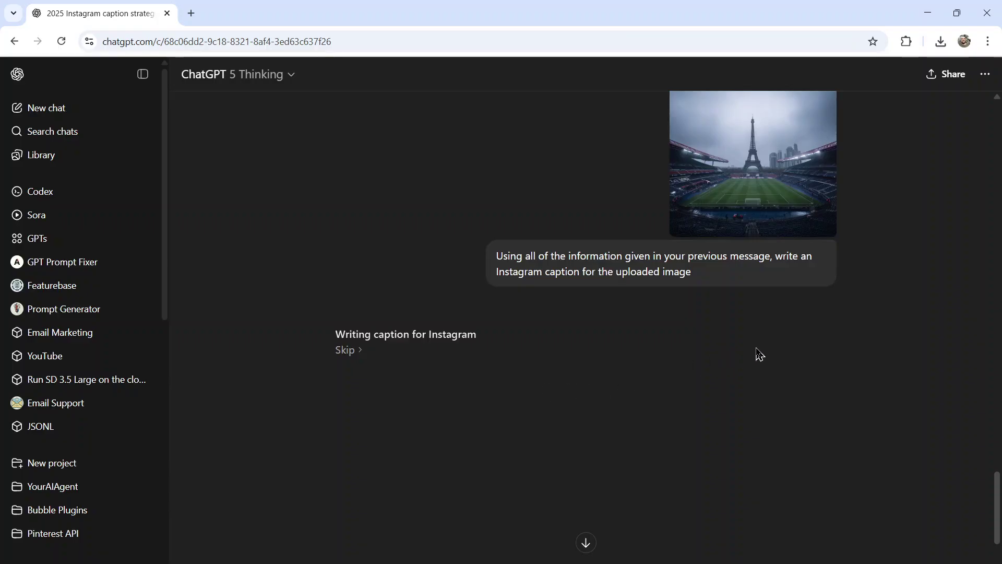
{"action": "scroll", "coordinate": [586, 488], "scroll_direction": "up", "scroll_amount": 10}
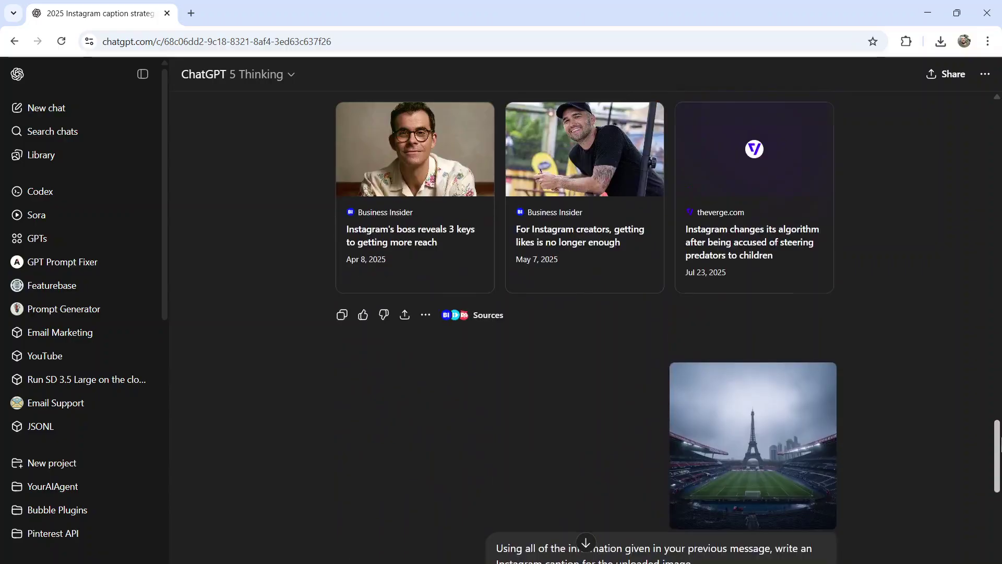
{"action": "left_click_drag", "start_coordinate": [1000, 399], "coordinate": [1000, 277]}
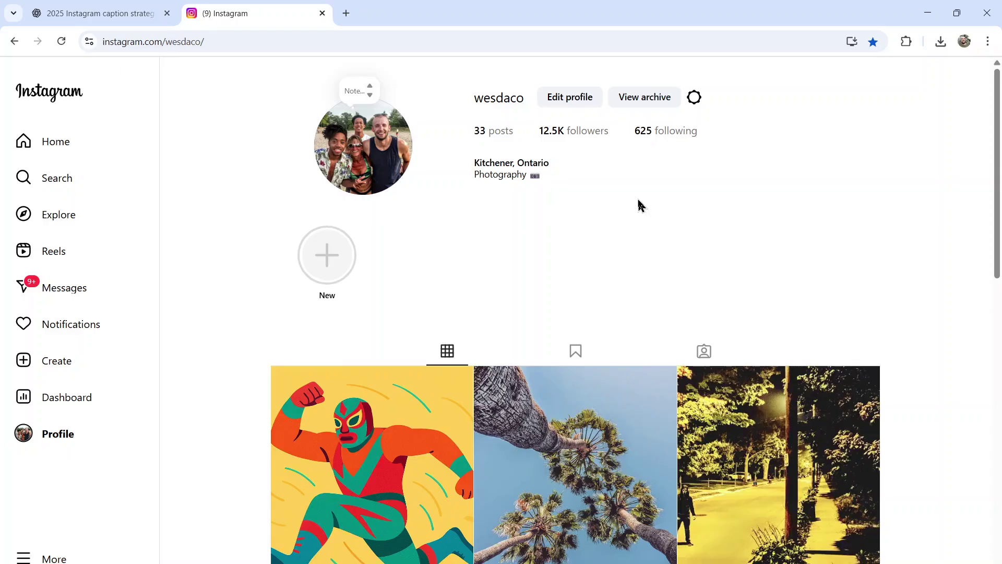
Step: Start a new post with the stadium photo and paste ChatGPT's caption with hashtags
{"action": "left_click", "coordinate": [61, 360]}
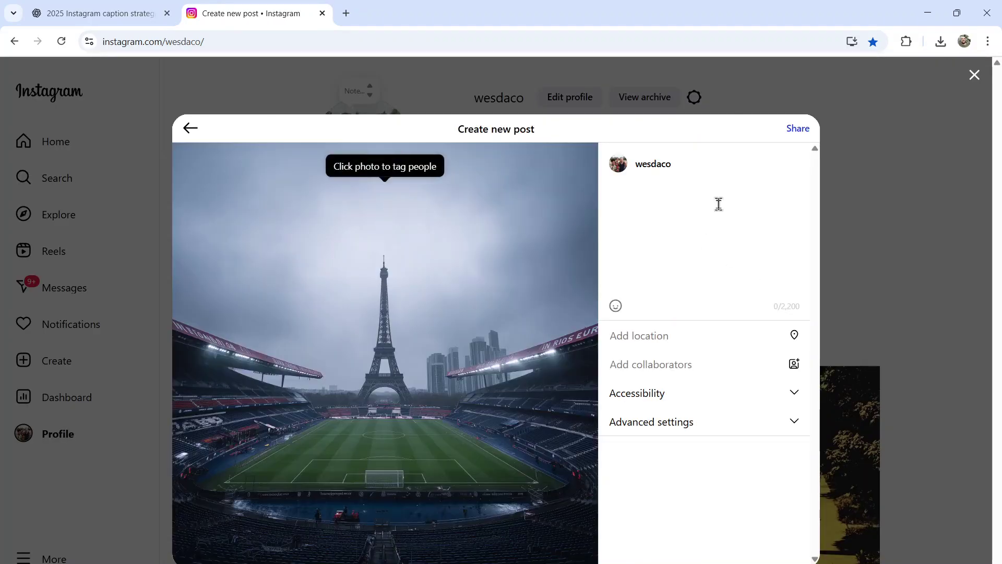
{"action": "key", "text": "ctrl+1"}
{"action": "left_click_drag", "start_coordinate": [740, 428], "coordinate": [329, 246]}
{"action": "key", "text": "ctrl+c"}
{"action": "key", "text": "ctrl+2"}
{"action": "left_click", "coordinate": [608, 186]}
{"action": "key", "text": "ctrl+v"}
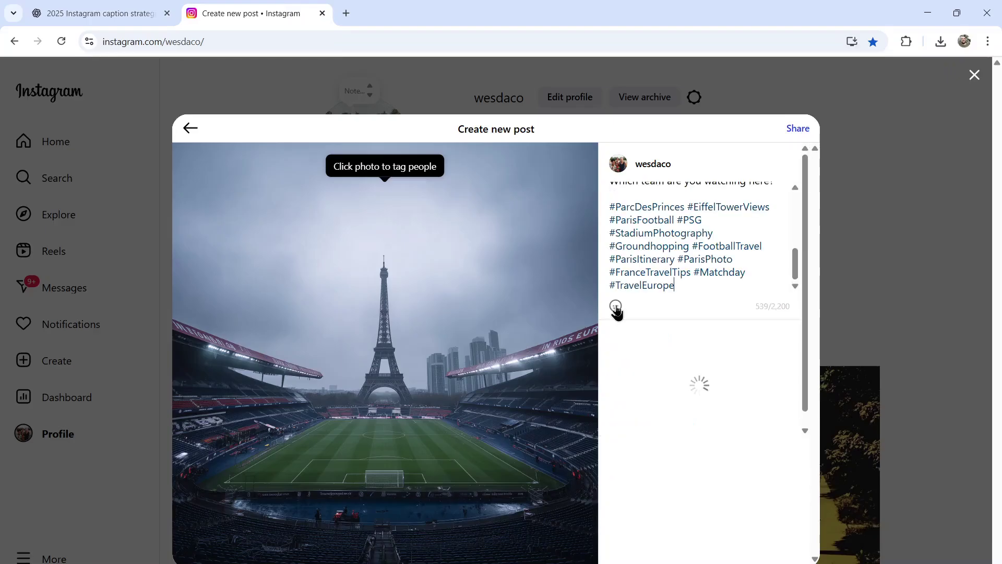
{"action": "scroll", "coordinate": [709, 203], "scroll_direction": "up", "scroll_amount": 5}
{"action": "scroll", "coordinate": [723, 214], "scroll_direction": "down", "scroll_amount": 4}
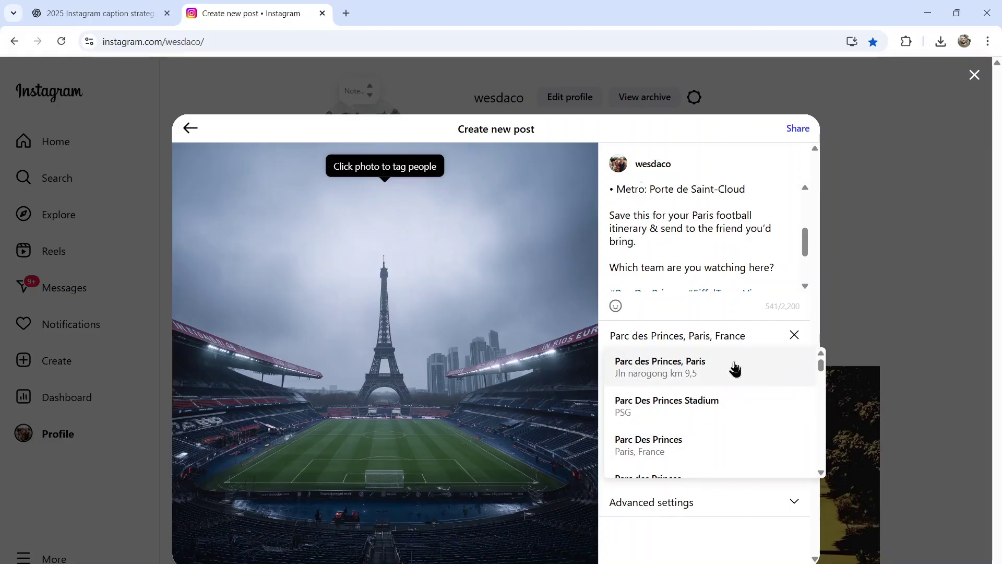
Step: Add location Parc des Princes, Paris, paste ChatGPT's alt text, and share the post
{"action": "left_click", "coordinate": [730, 369]}
{"action": "key", "text": "ctrl+Tab"}
{"action": "left_click_drag", "start_coordinate": [582, 340], "coordinate": [340, 327]}
{"action": "key", "text": "ctrl+c"}
{"action": "key", "text": "ctrl+Tab"}
{"action": "left_click", "coordinate": [698, 458]}
{"action": "key", "text": "ctrl+v"}
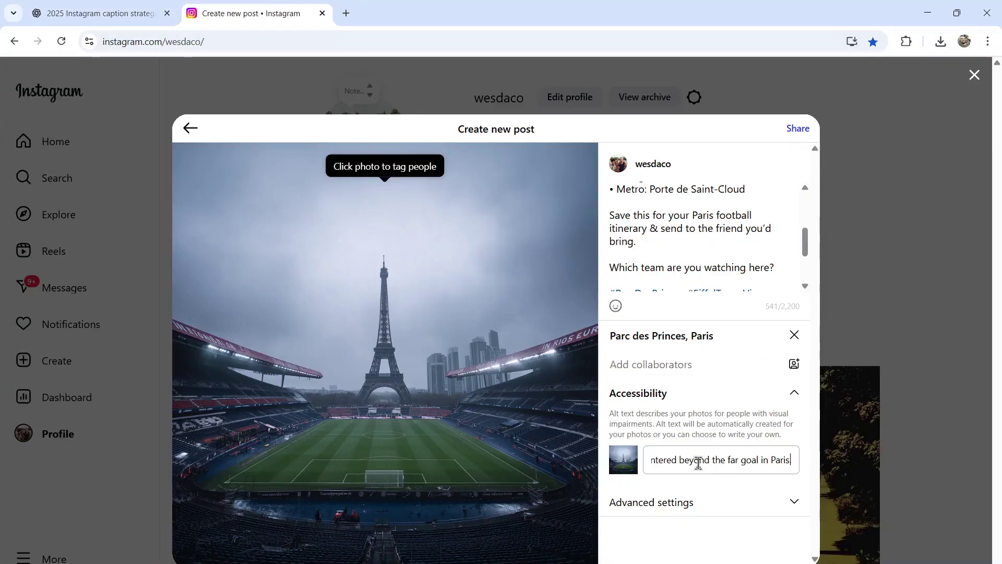
{"action": "left_click", "coordinate": [793, 135]}
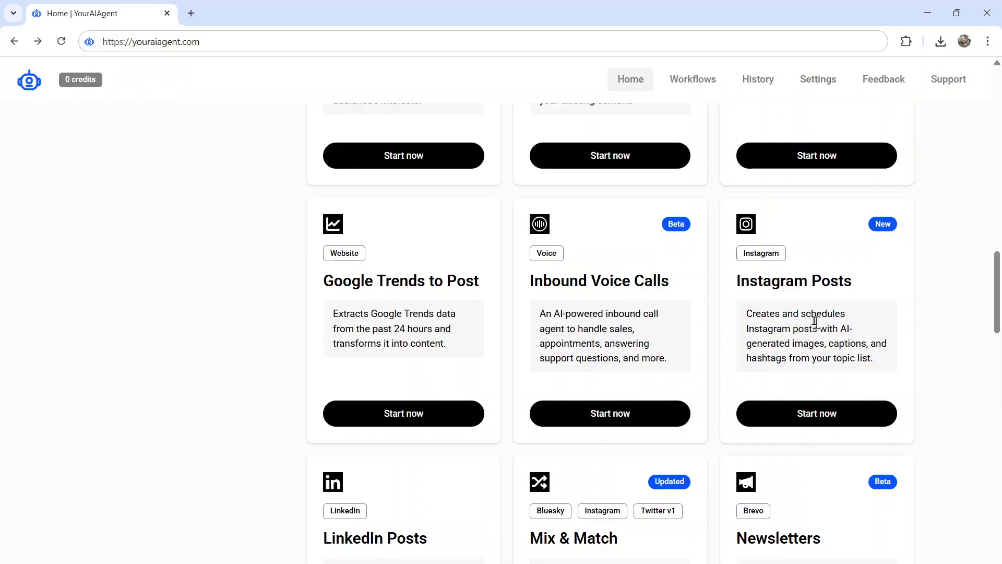
Step: Select and then deselect the Instagram Posts workflow title on the YourAIAgent home page
{"action": "left_click_drag", "start_coordinate": [734, 282], "coordinate": [863, 284]}
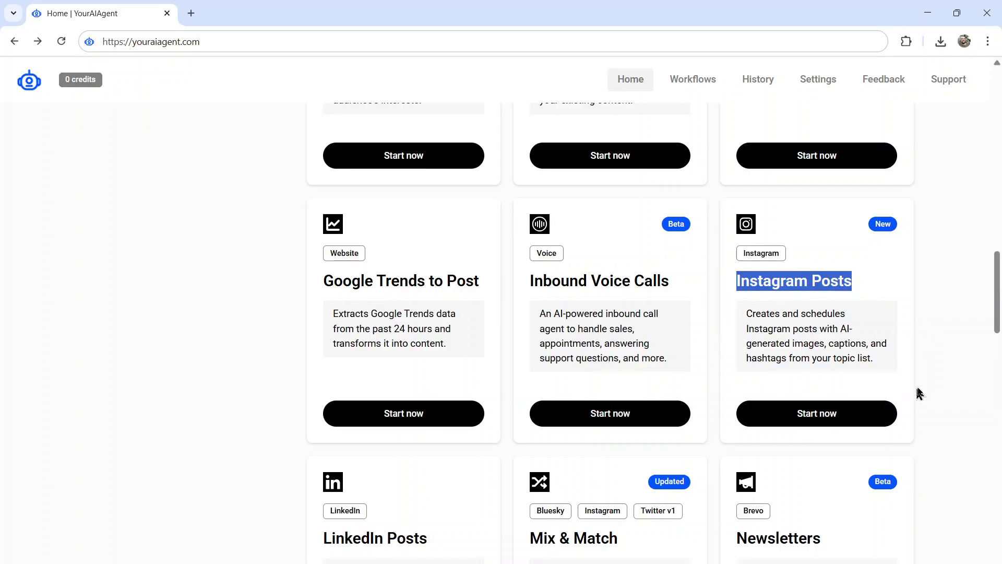
{"action": "left_click", "coordinate": [869, 373]}
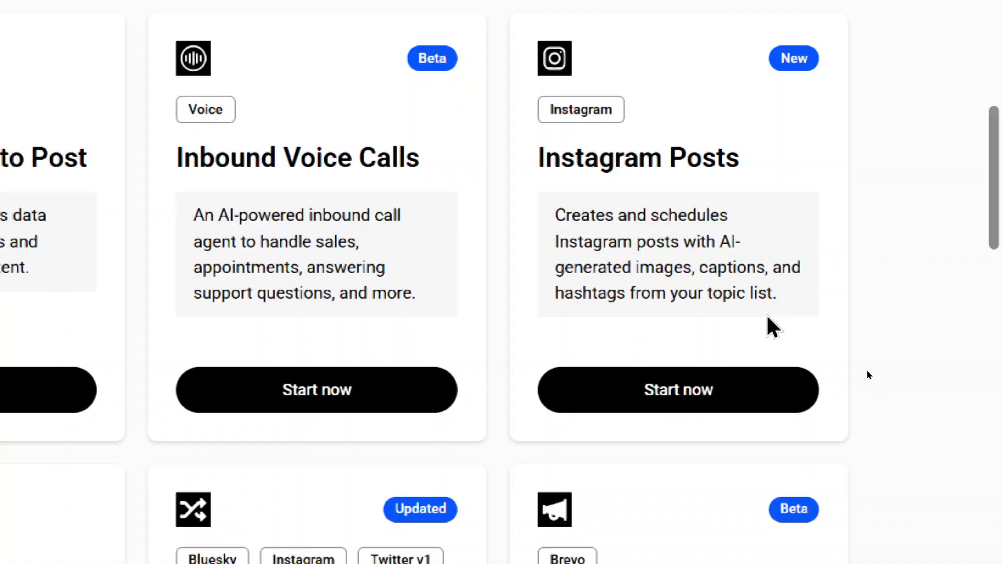